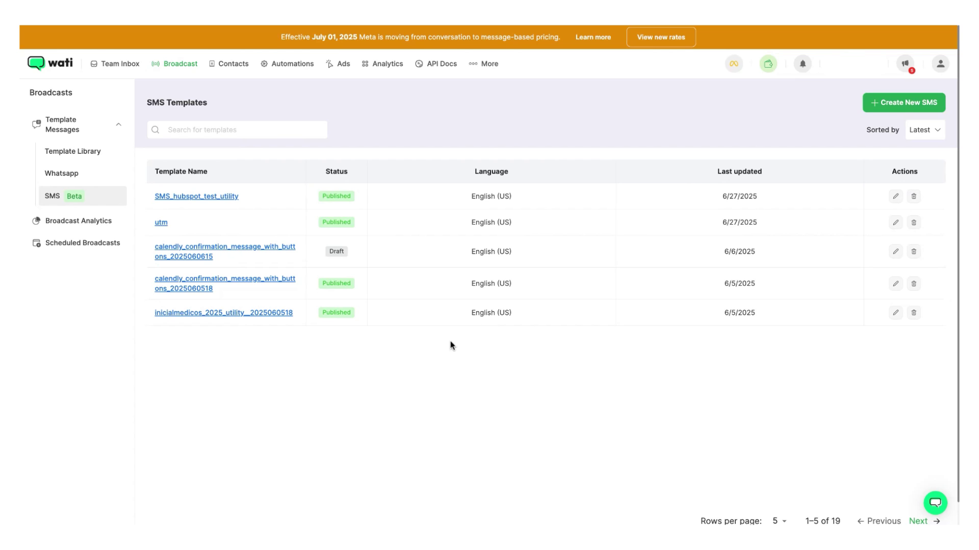
Create an SMS template 'reminder to pay bill' with body 'Please pay your bill by the end of this month.'.
left_click(905, 103)
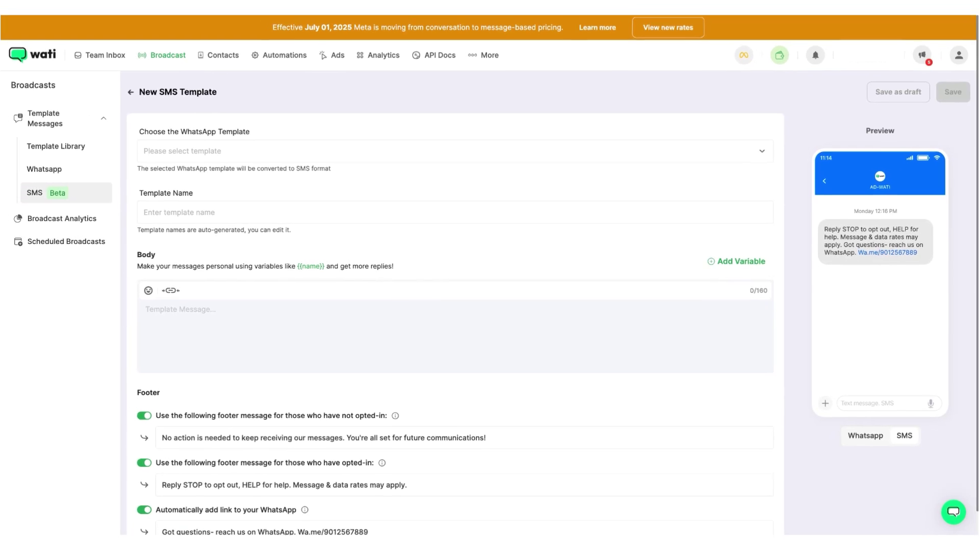
left_click(226, 218)
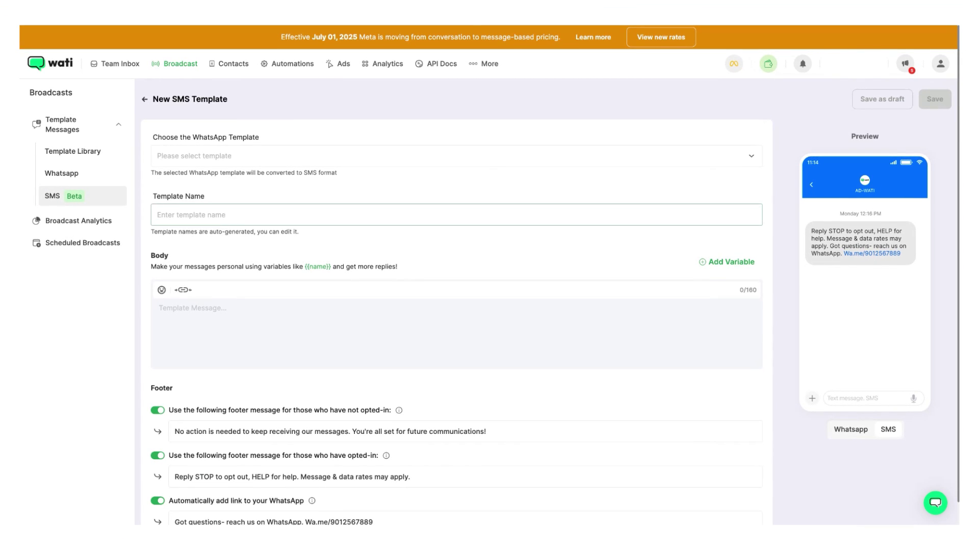
type("re")
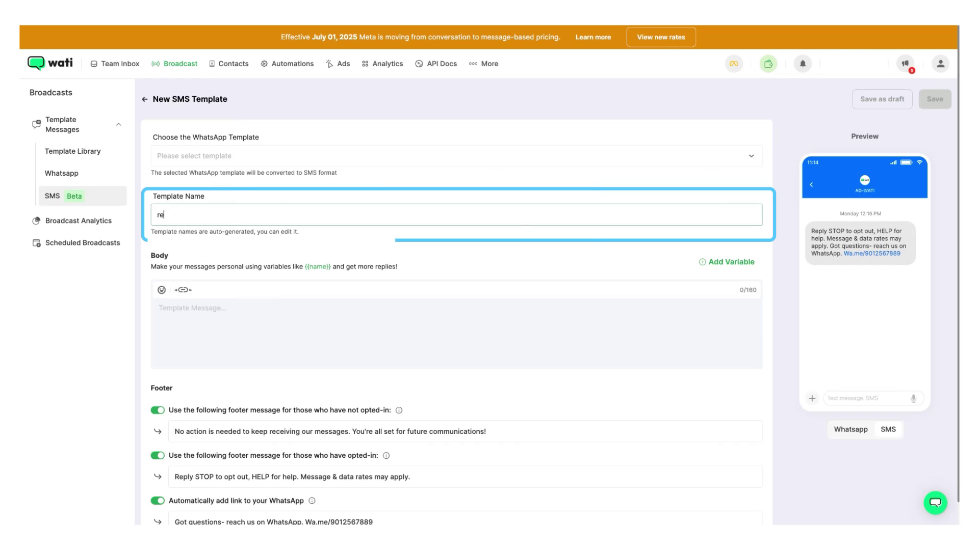
type("minder to")
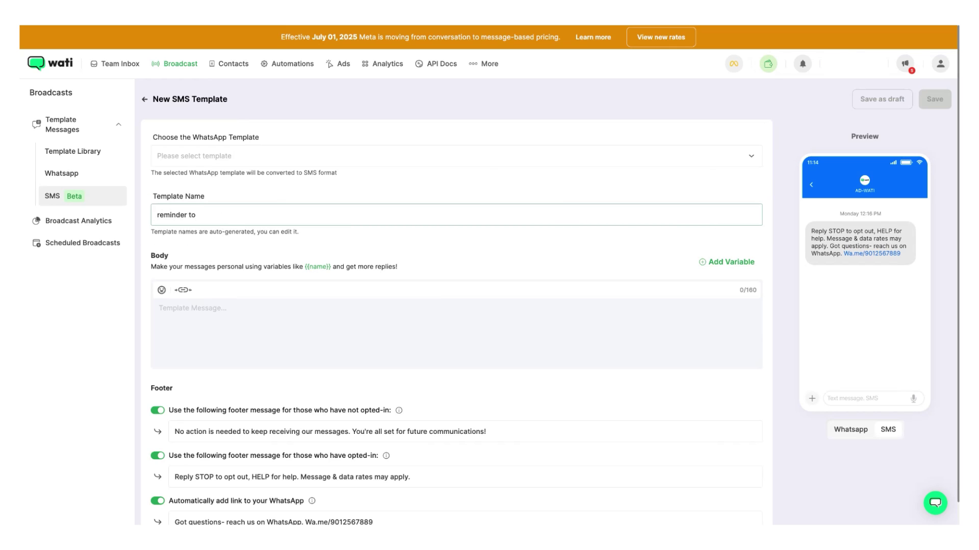
type(" pay bill")
left_click(237, 344)
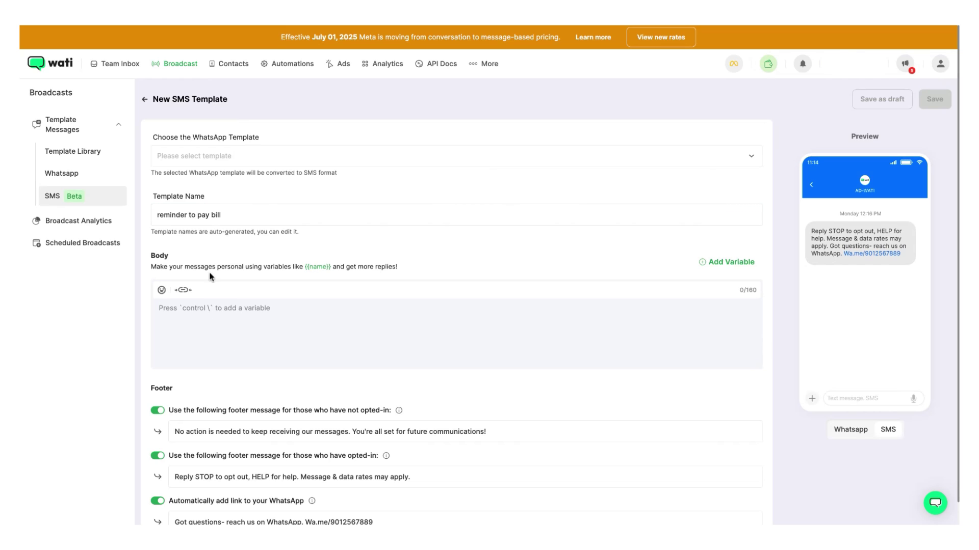
type("Please ")
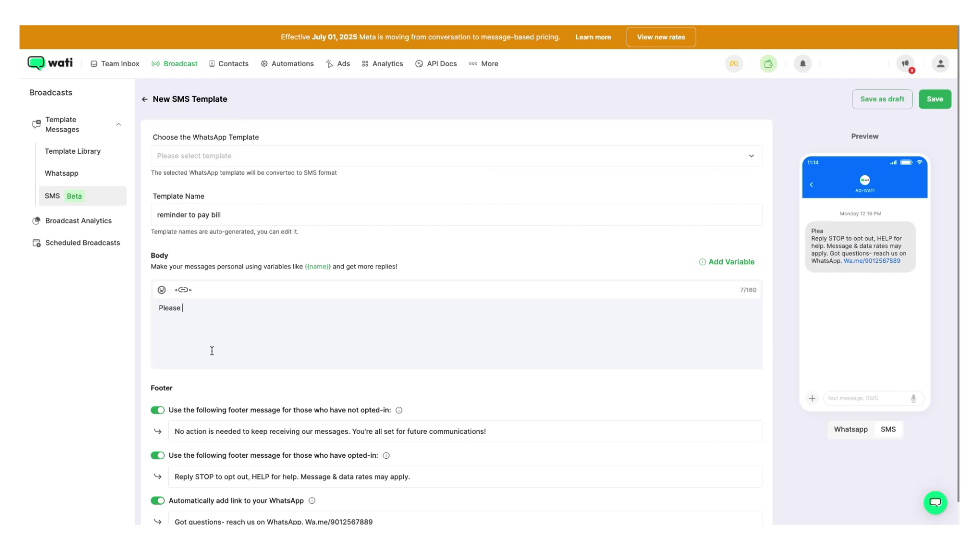
type("pay your bill by the e")
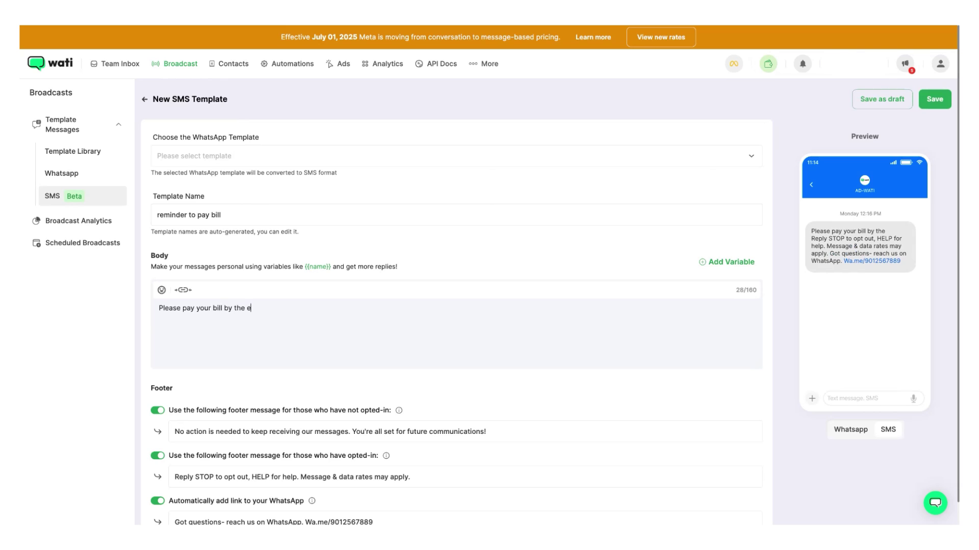
type("nd of this month.")
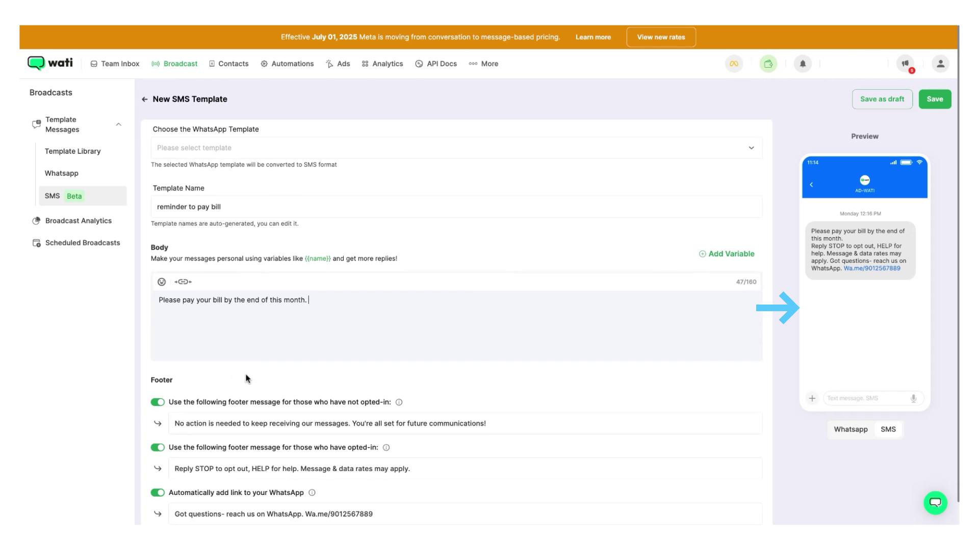
Save the 'reminder to pay bill' SMS template so it is published.
scroll(244, 377, "down", 1)
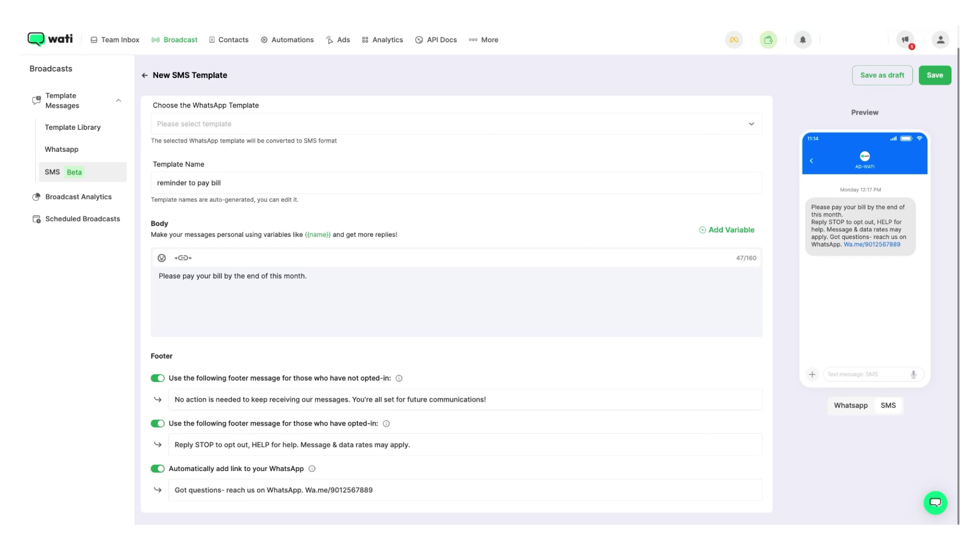
scroll(257, 416, "up", 1)
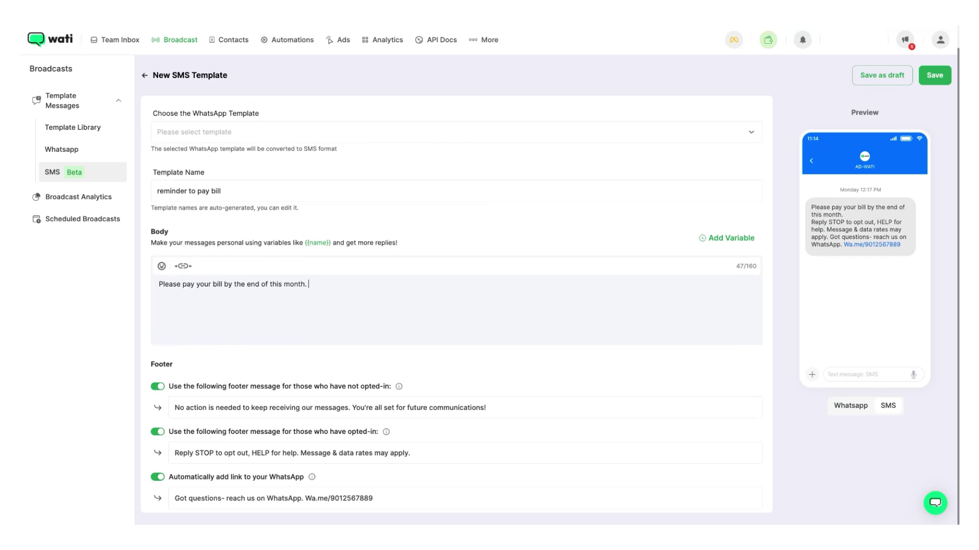
left_click(936, 81)
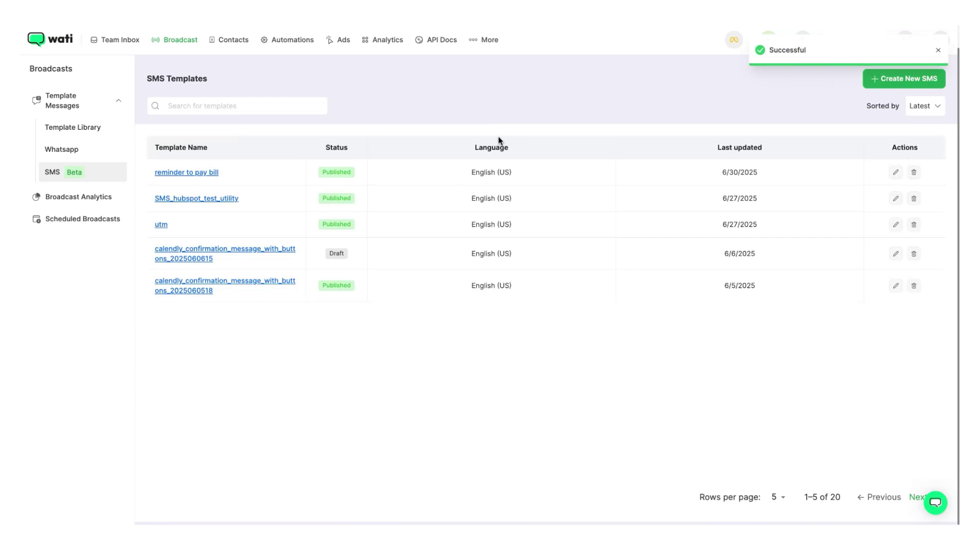
From Broadcast Analytics, start a new broadcast named 'Checkingpaymenreminde'.
left_click(72, 199)
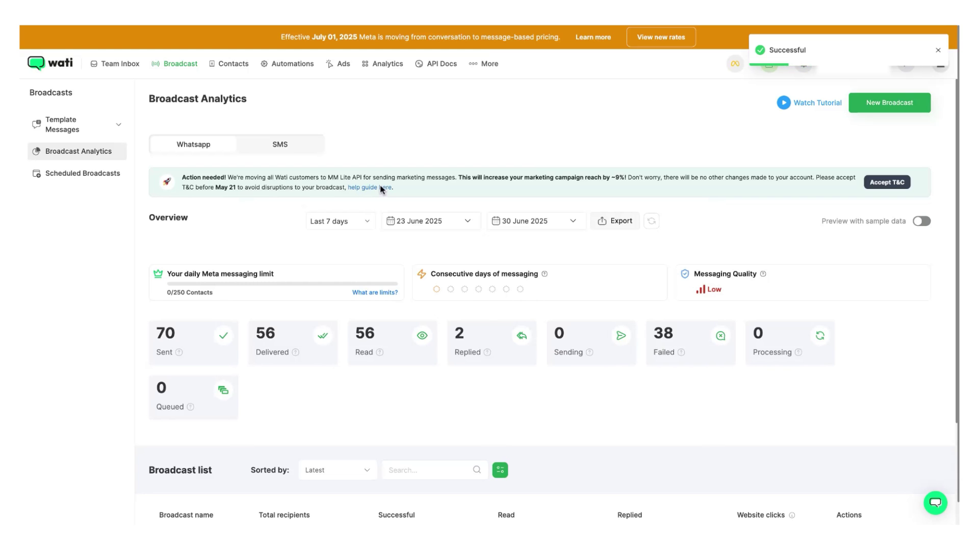
left_click(885, 105)
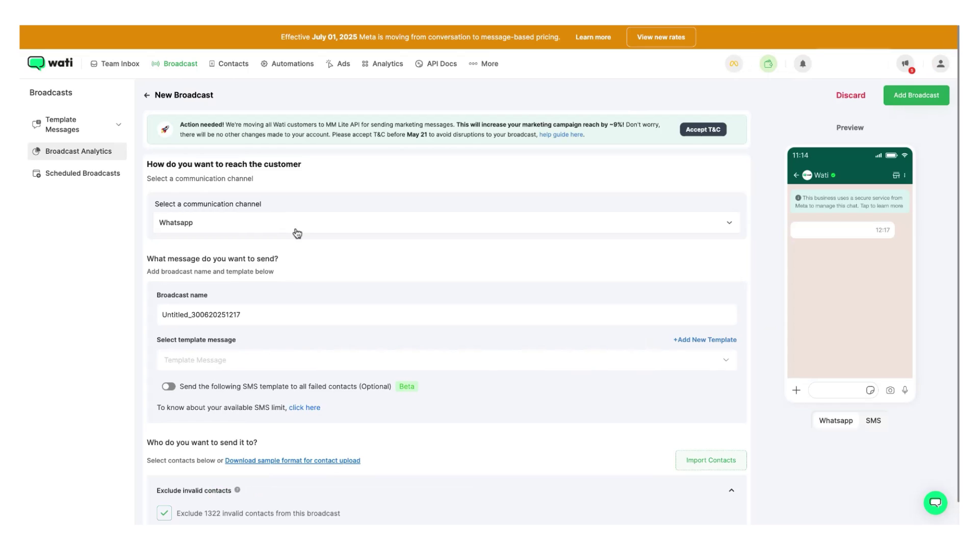
scroll(297, 233, "down", 1)
scroll(298, 234, "up", 1)
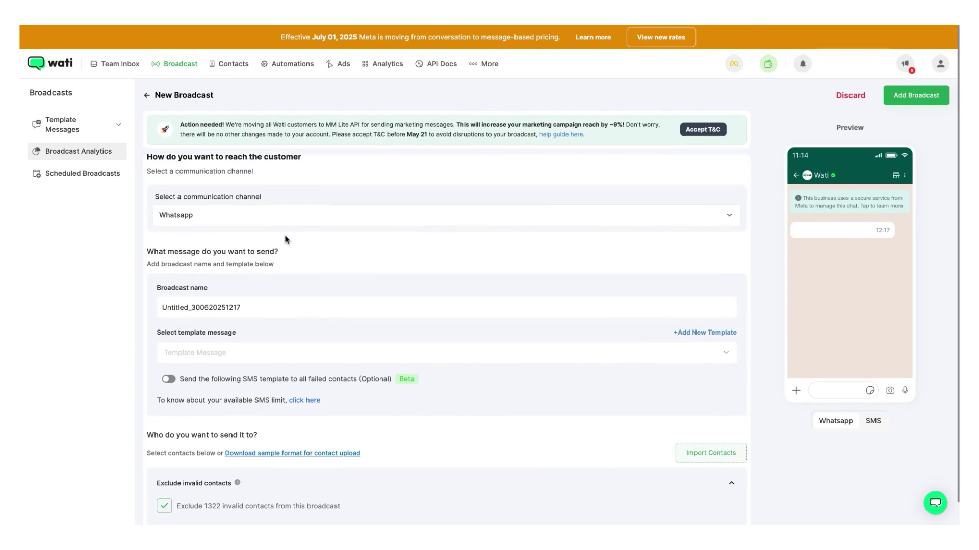
left_click(226, 302)
type("Che")
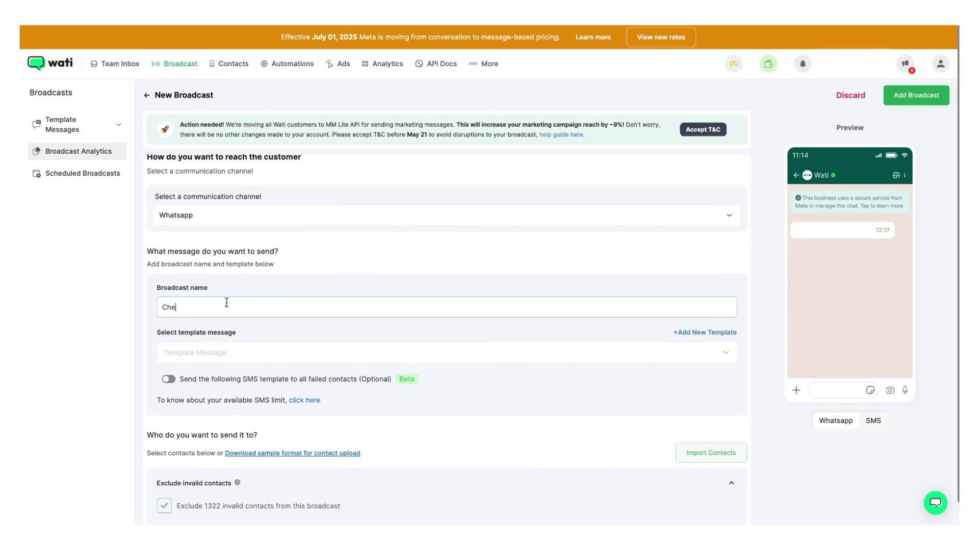
type("ckingpaymenreminde")
Select calendly_reminder_message_buttons as the broadcast's WhatsApp template.
left_click(209, 353)
scroll(211, 392, "down", 3)
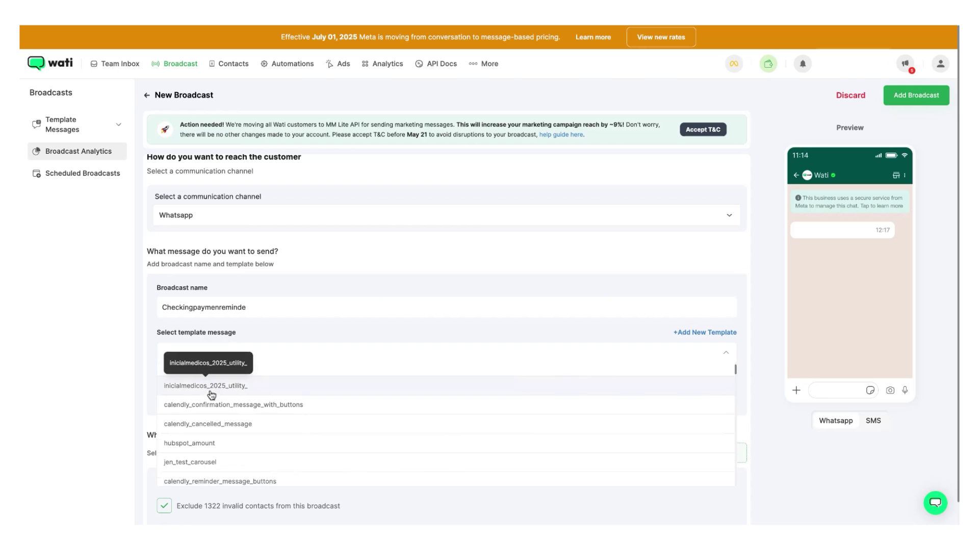
scroll(211, 394, "down", 3)
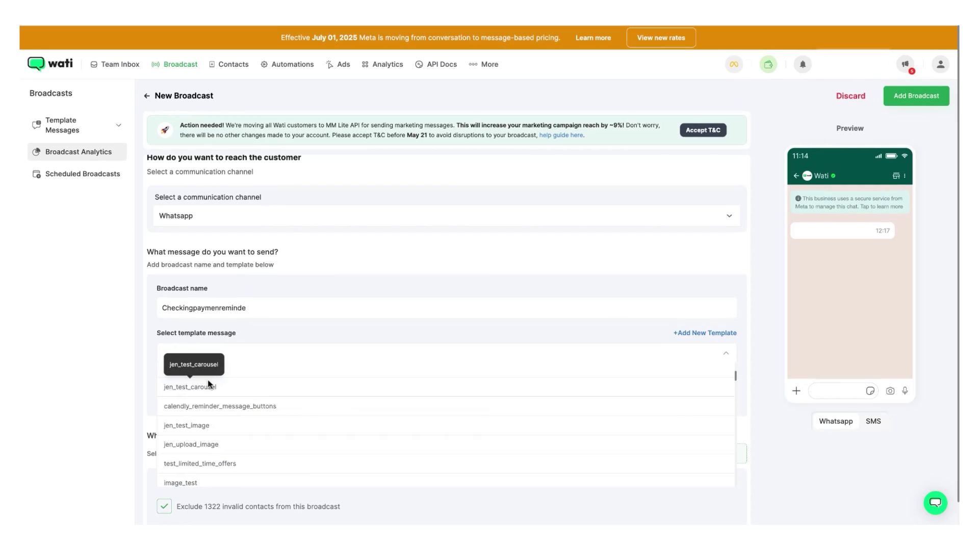
scroll(208, 385, "up", 4)
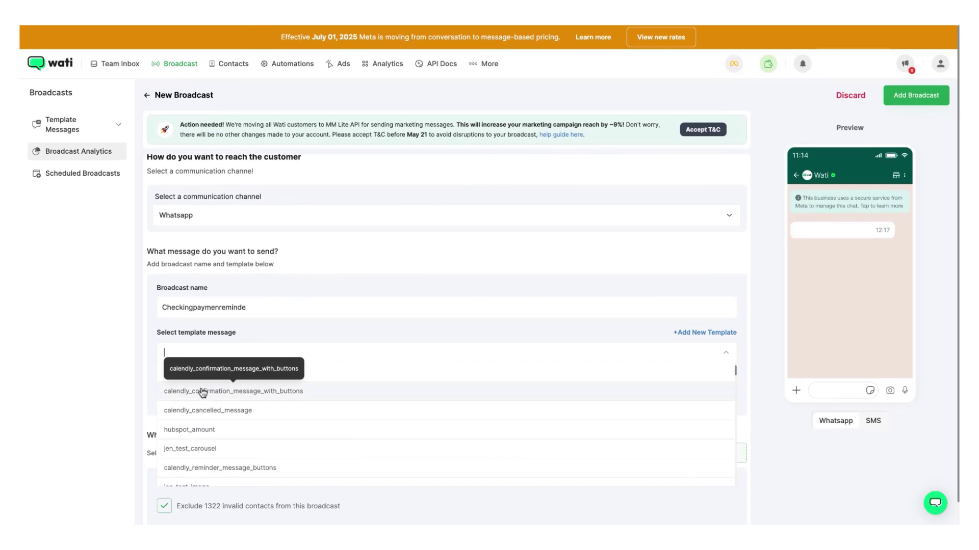
scroll(204, 389, "up", 2)
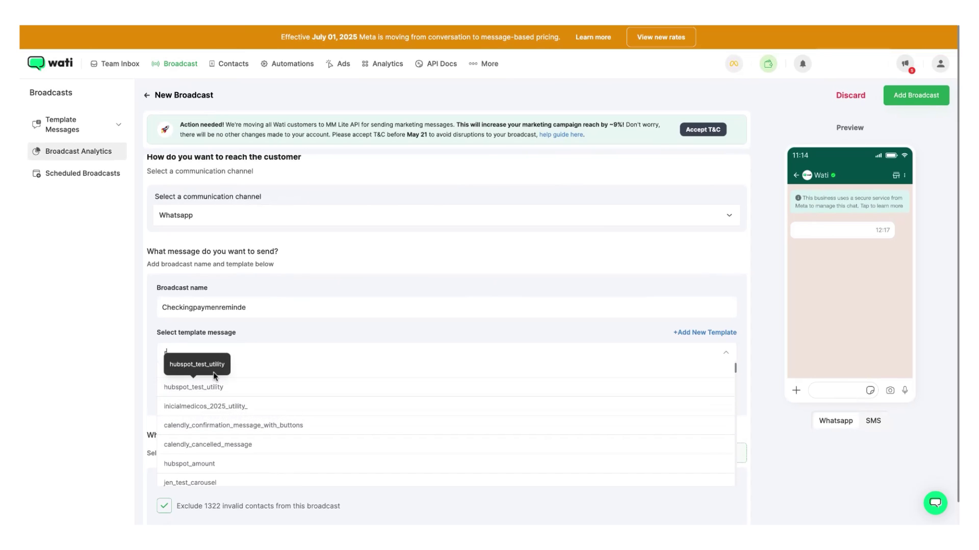
scroll(214, 374, "down", 5)
type("remin")
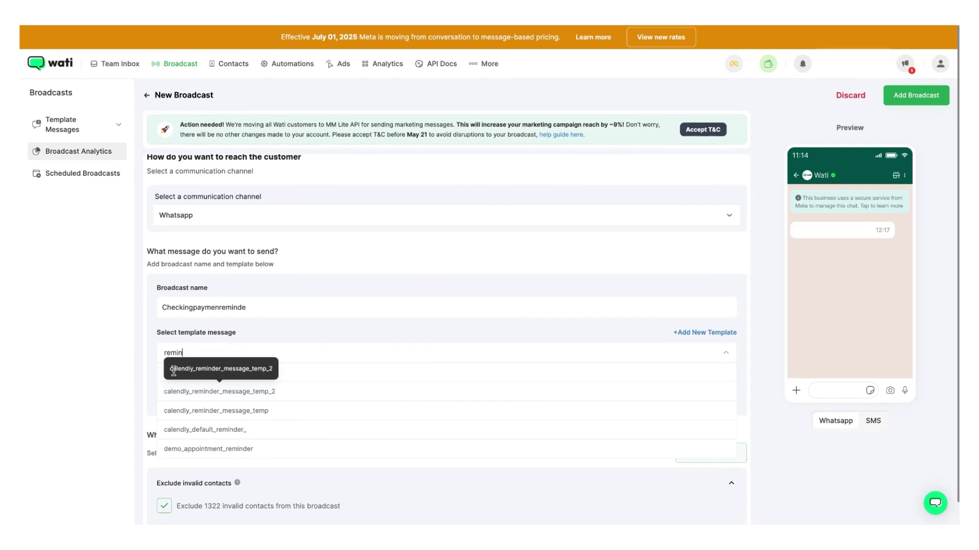
left_click(340, 376)
Enable SMS fallback for failed contacts using the 'reminder to pay bill' template.
scroll(273, 314, "down", 1)
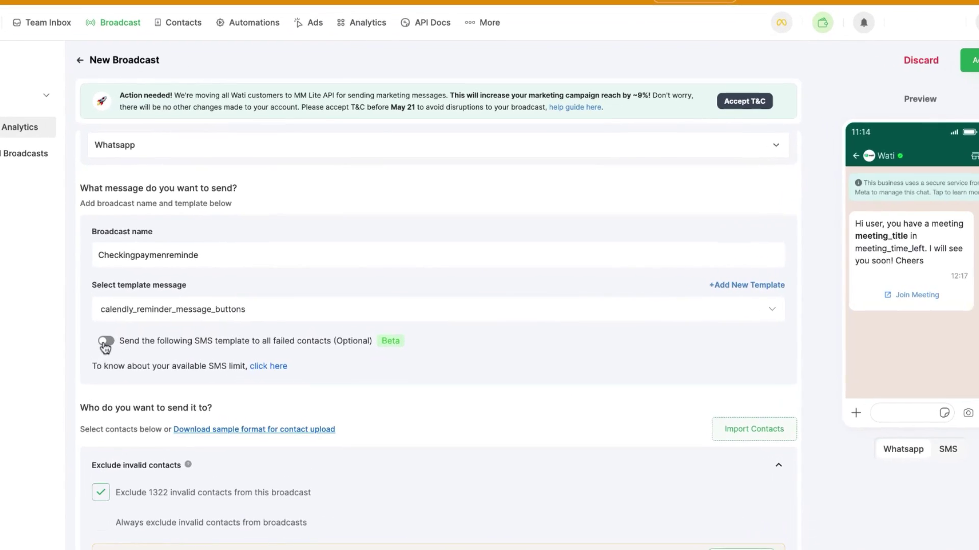
left_click(101, 342)
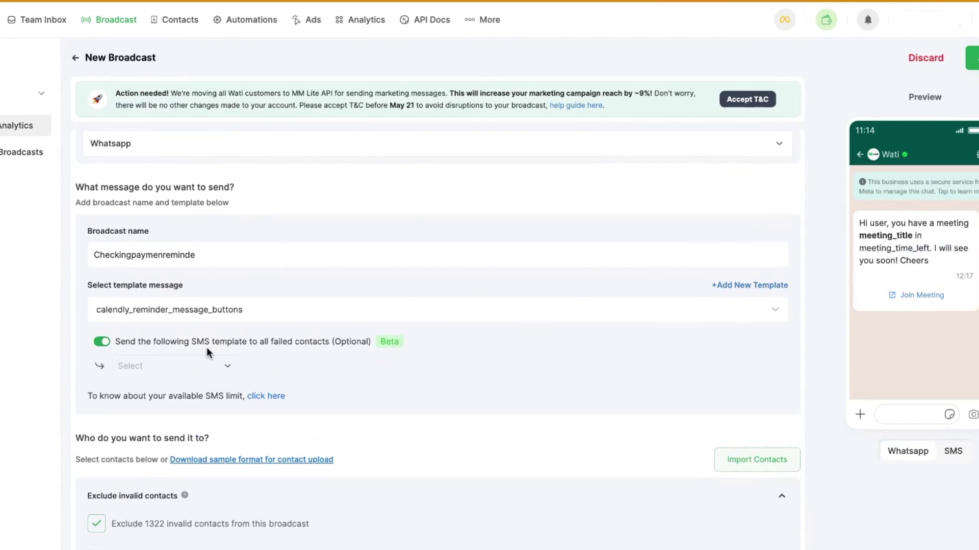
left_click(204, 371)
left_click(186, 395)
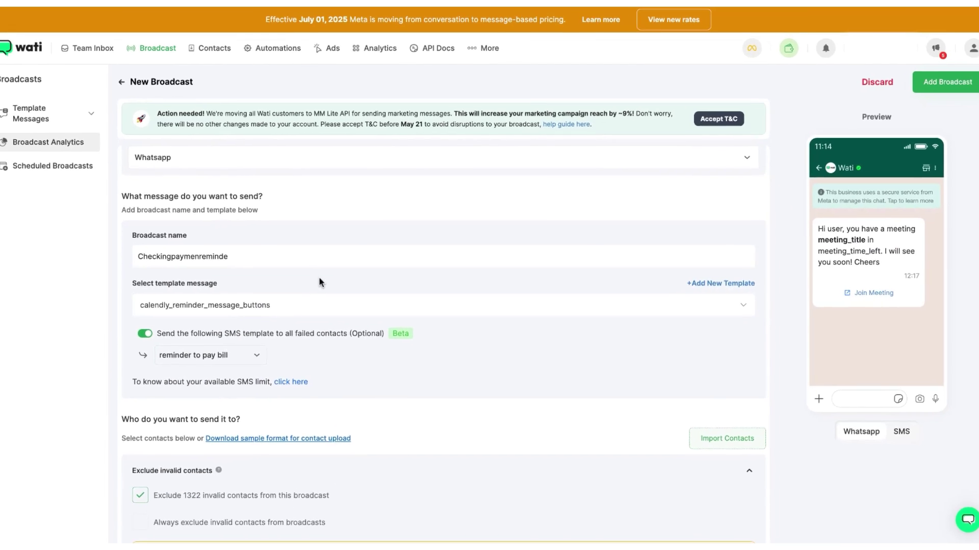
Attempt to add the configured broadcast, then discard the draft.
scroll(307, 282, "down", 5)
scroll(277, 350, "down", 5)
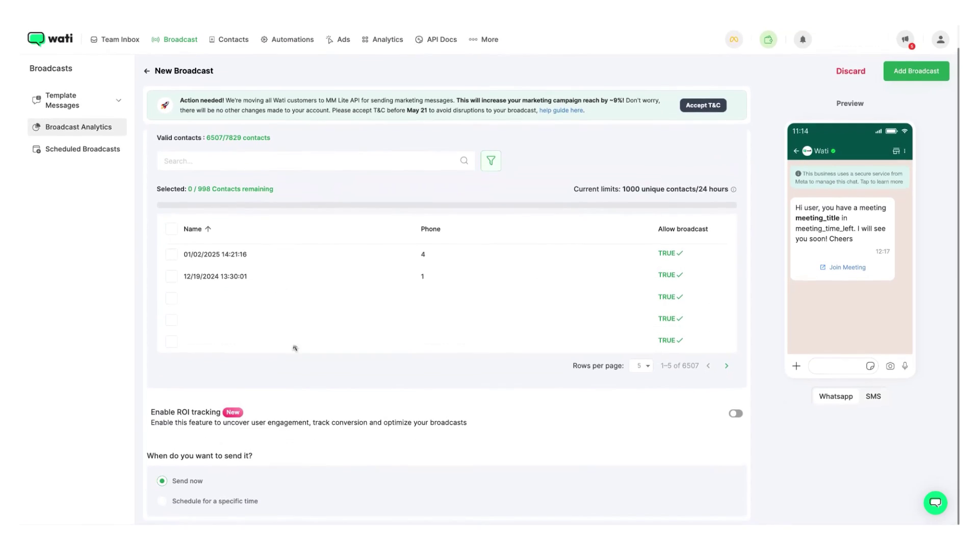
scroll(514, 302, "up", 10)
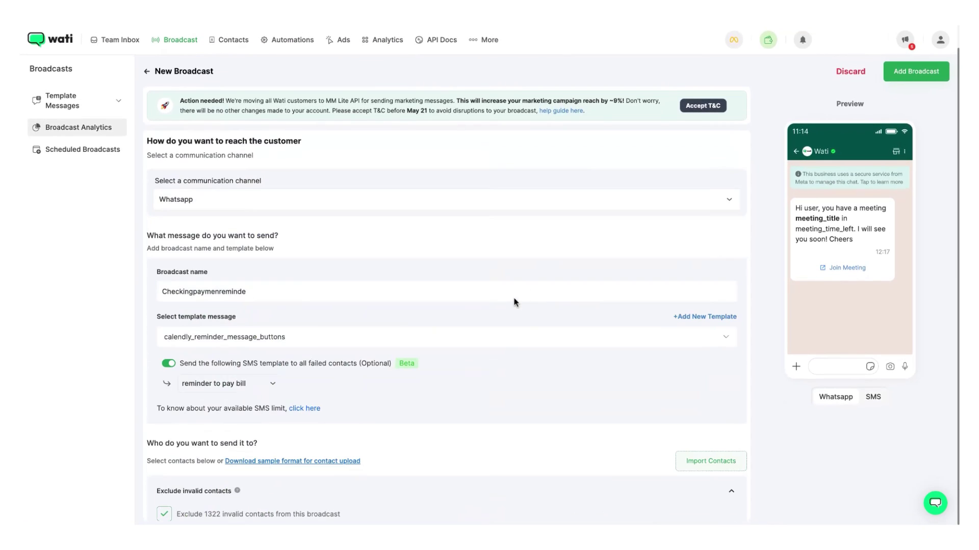
left_click(924, 81)
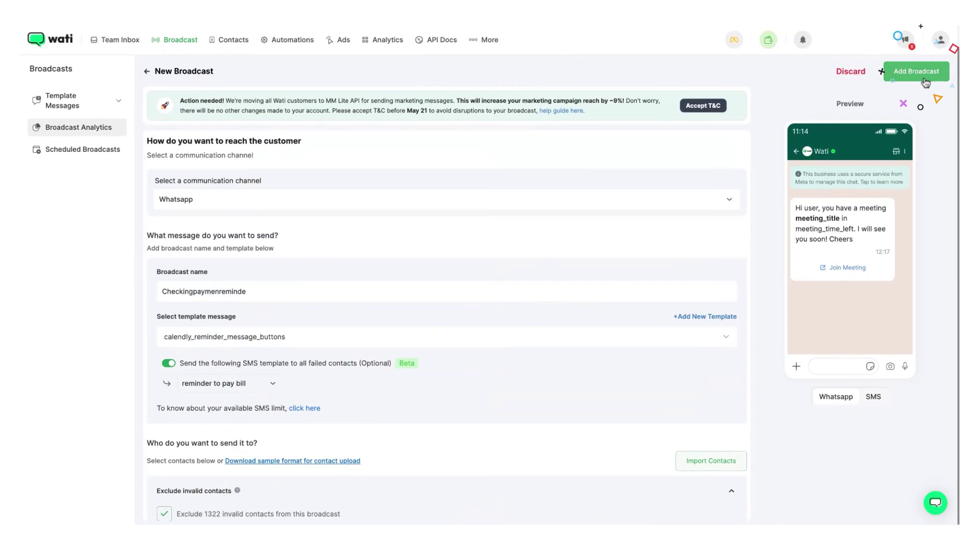
left_click(853, 80)
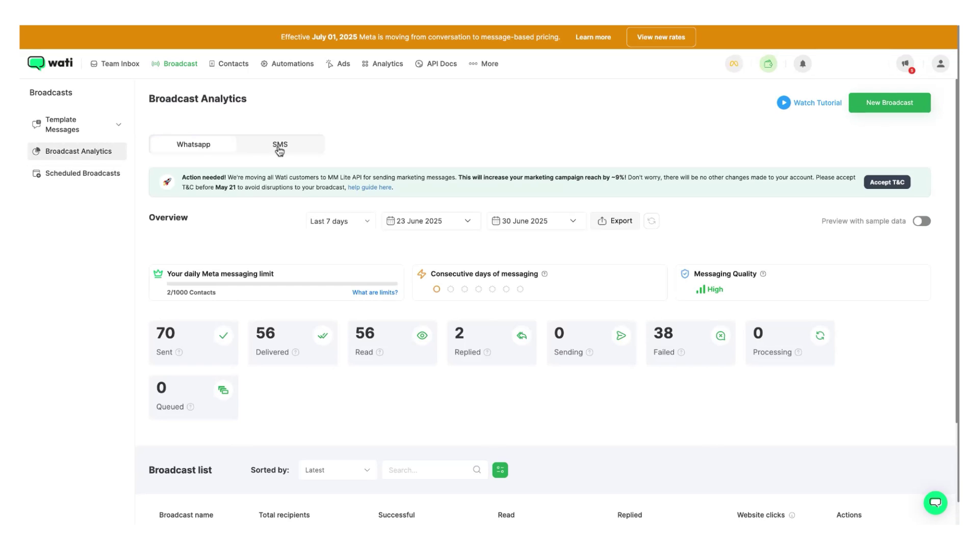
Switch analytics to SMS, open a new SMS broadcast draft, check its template list, then discard it.
left_click(283, 147)
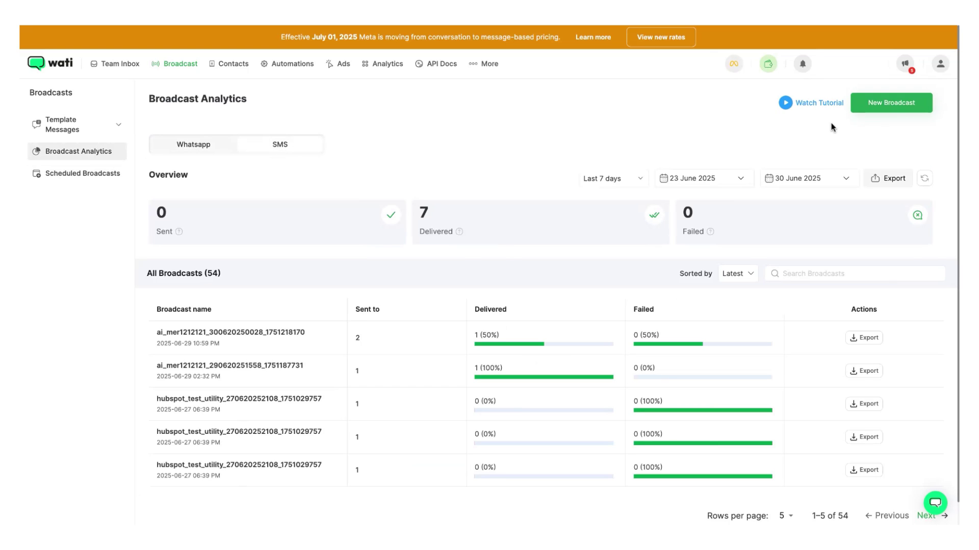
left_click(876, 107)
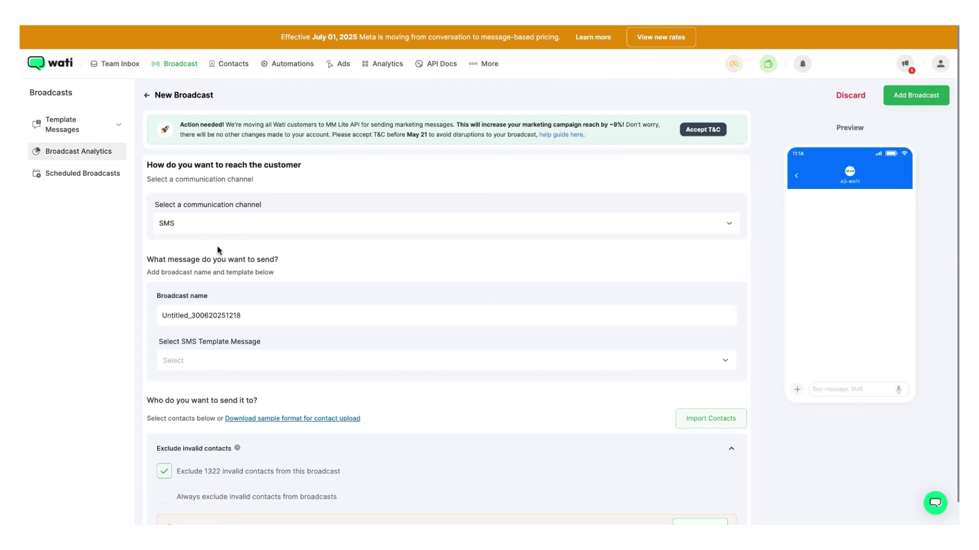
scroll(211, 367, "down", 1)
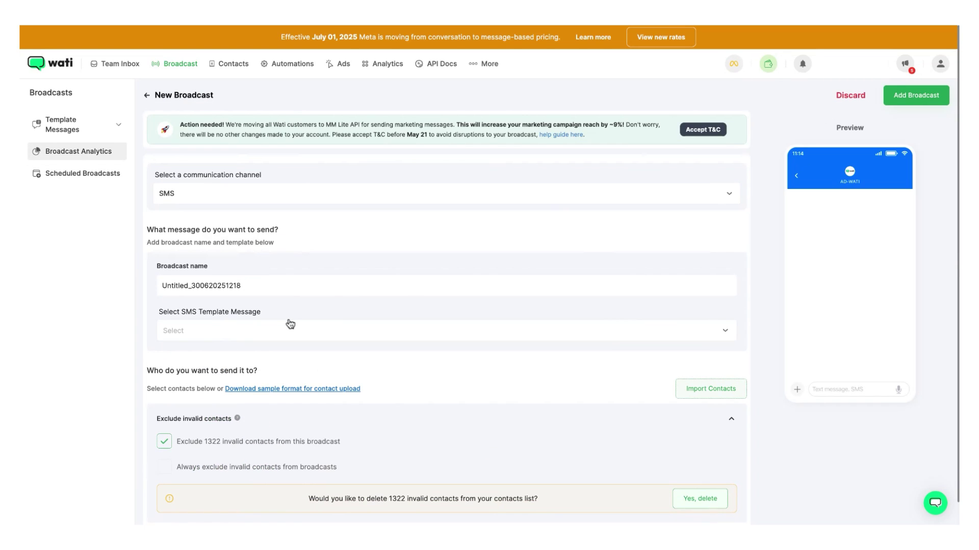
left_click(239, 339)
left_click(350, 308)
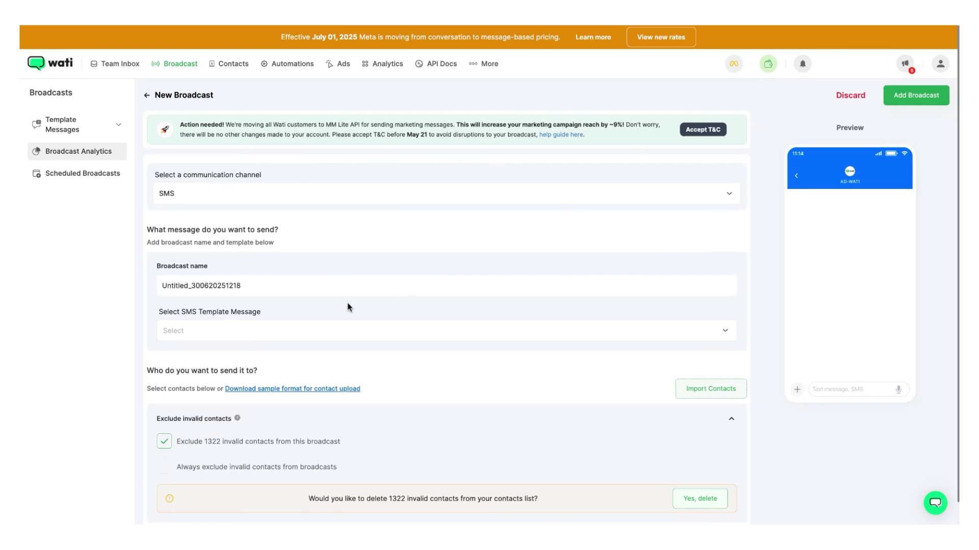
left_click(851, 95)
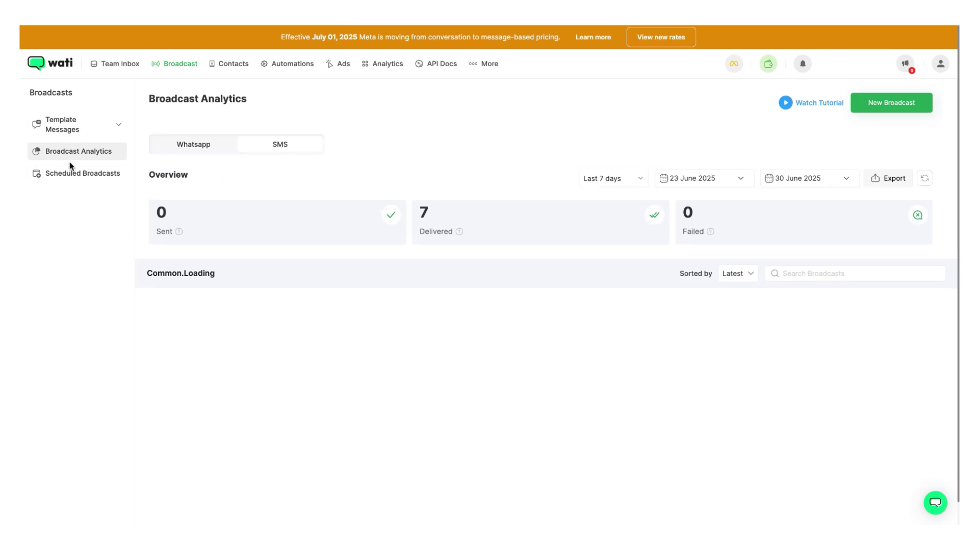
Scroll to the SMSFallbackTutorial broadcast and open its insights.
scroll(328, 393, "down", 15)
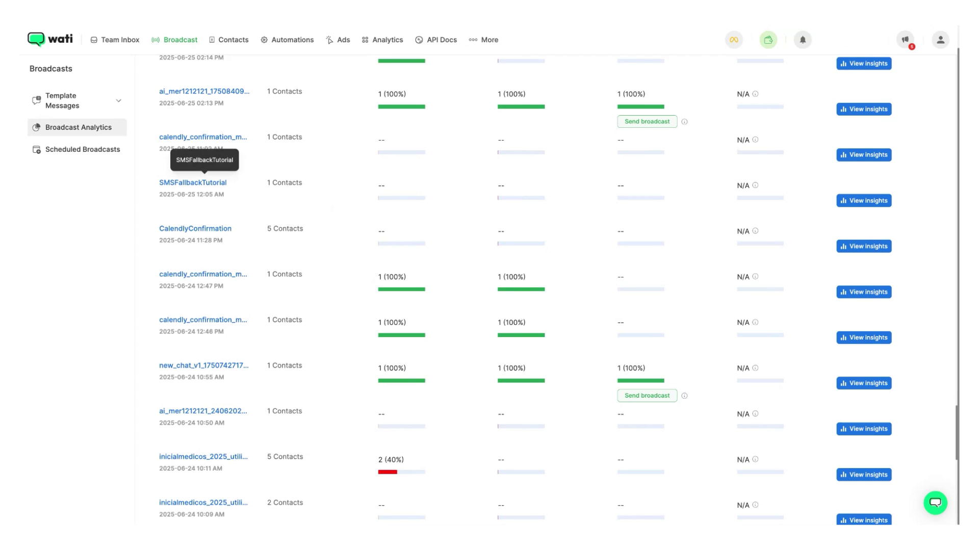
scroll(193, 184, "up", 1)
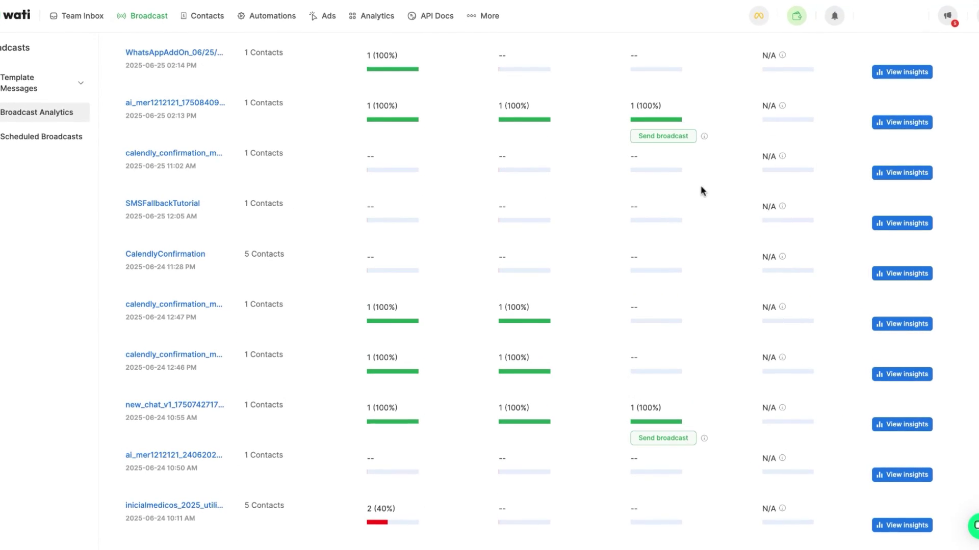
left_click(911, 224)
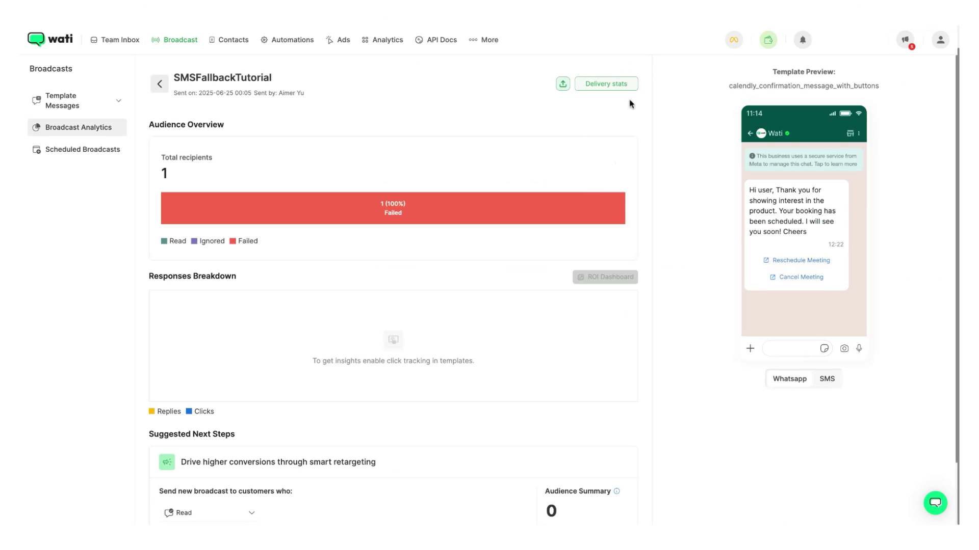
Review SMSFallbackTutorial delivery stats (one failed for missing attributes, one delivered), then close the panel.
left_click(615, 92)
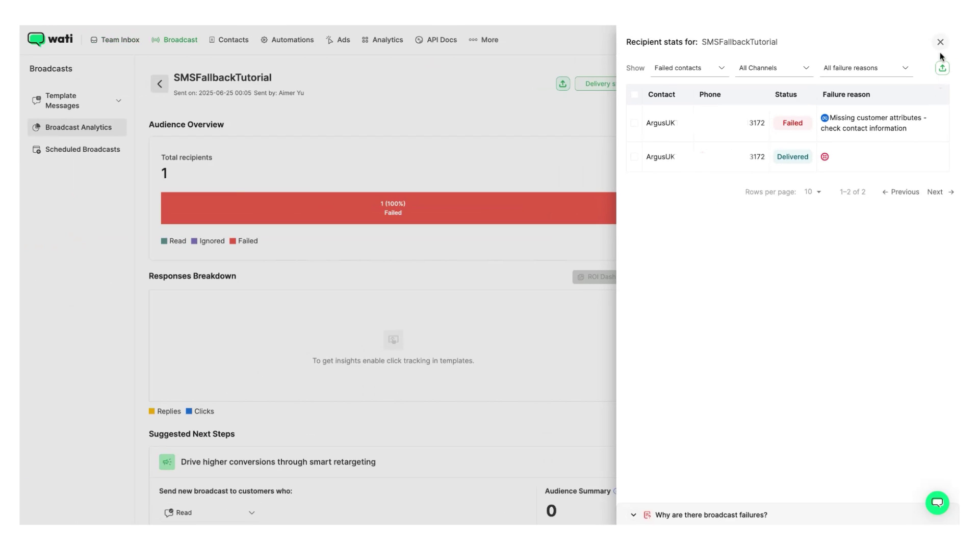
left_click(940, 43)
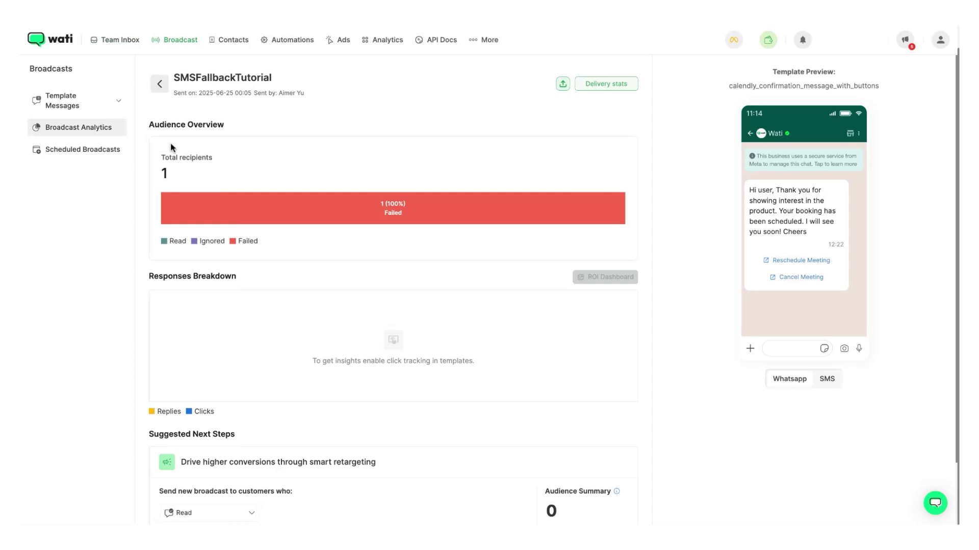
Show the SMS view of Broadcast Analytics and scroll to the All Broadcasts table.
left_click(94, 128)
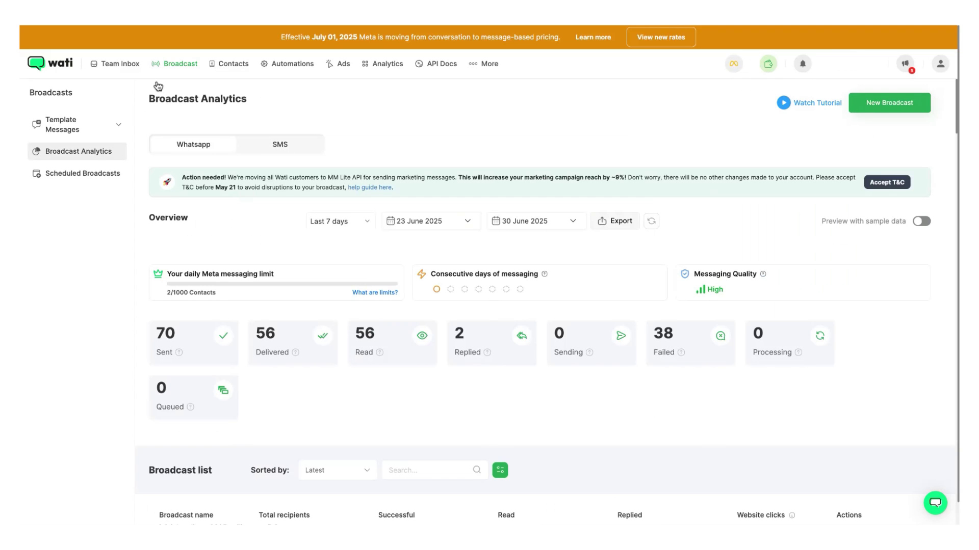
left_click(288, 154)
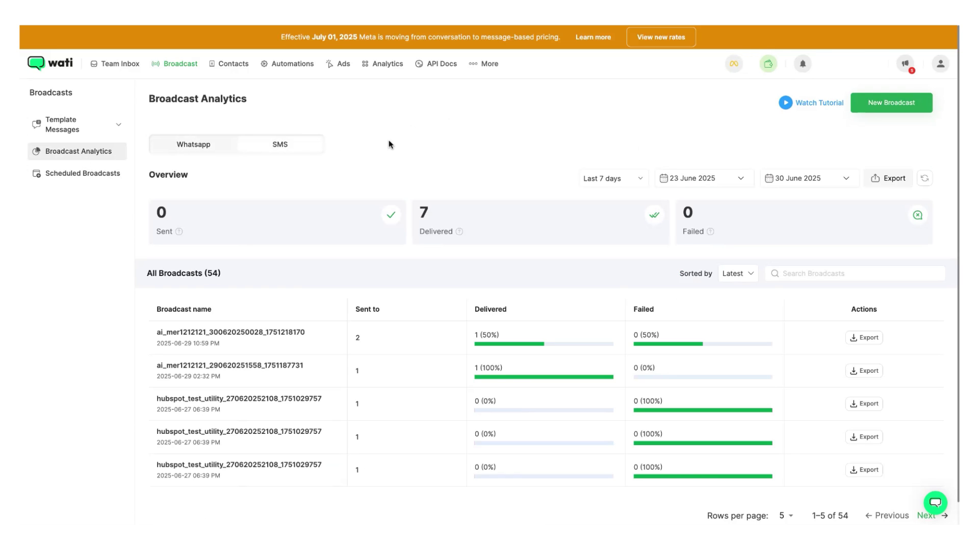
scroll(338, 255, "down", 1)
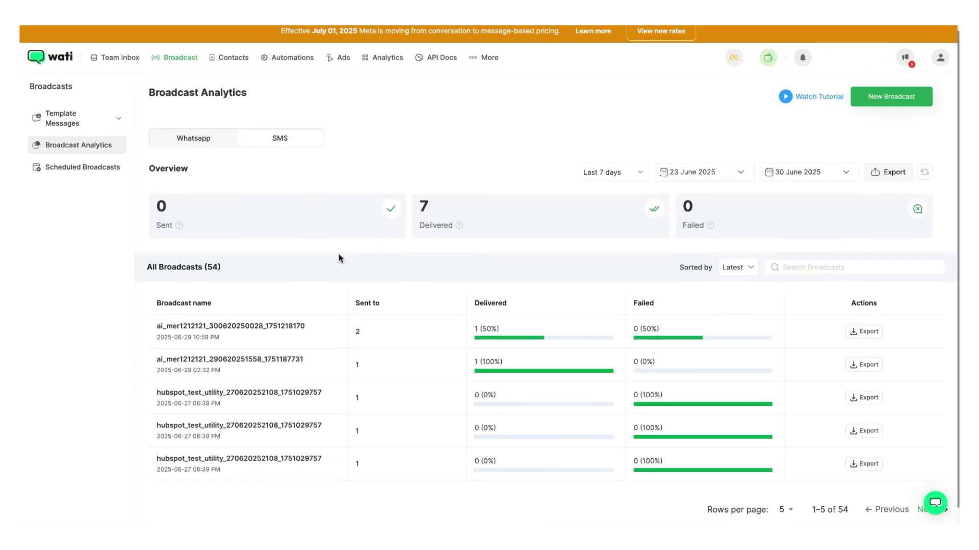